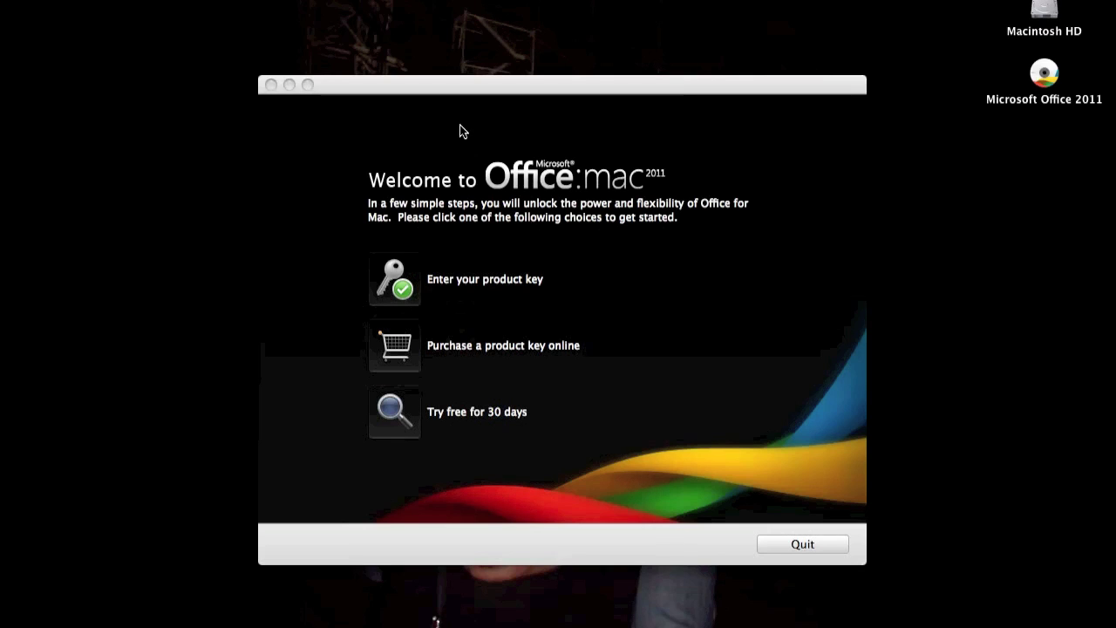
Step: Activate Office with the product key, join the Customer Experience Improvement Program, and finish setup
{"action": "left_click", "coordinate": [485, 279]}
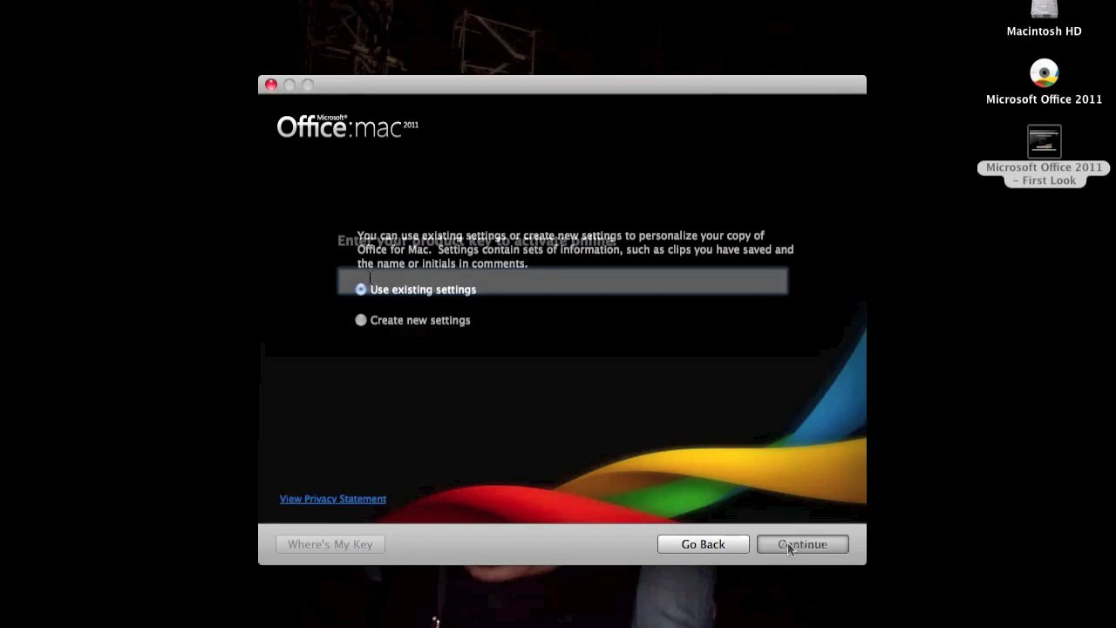
{"action": "left_click", "coordinate": [787, 542]}
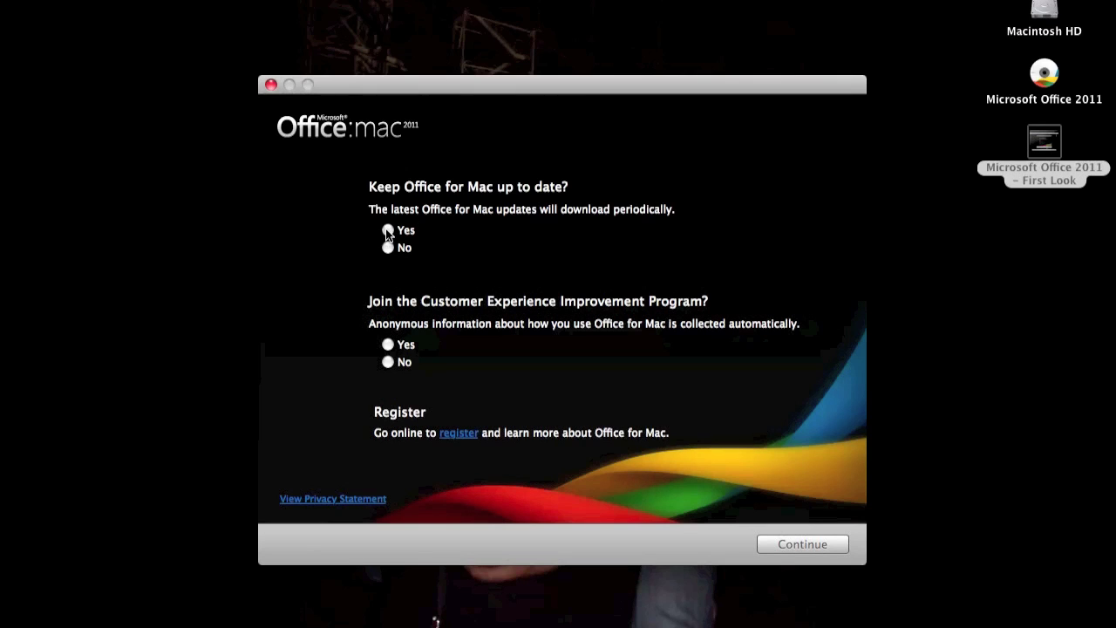
{"action": "left_click", "coordinate": [388, 344]}
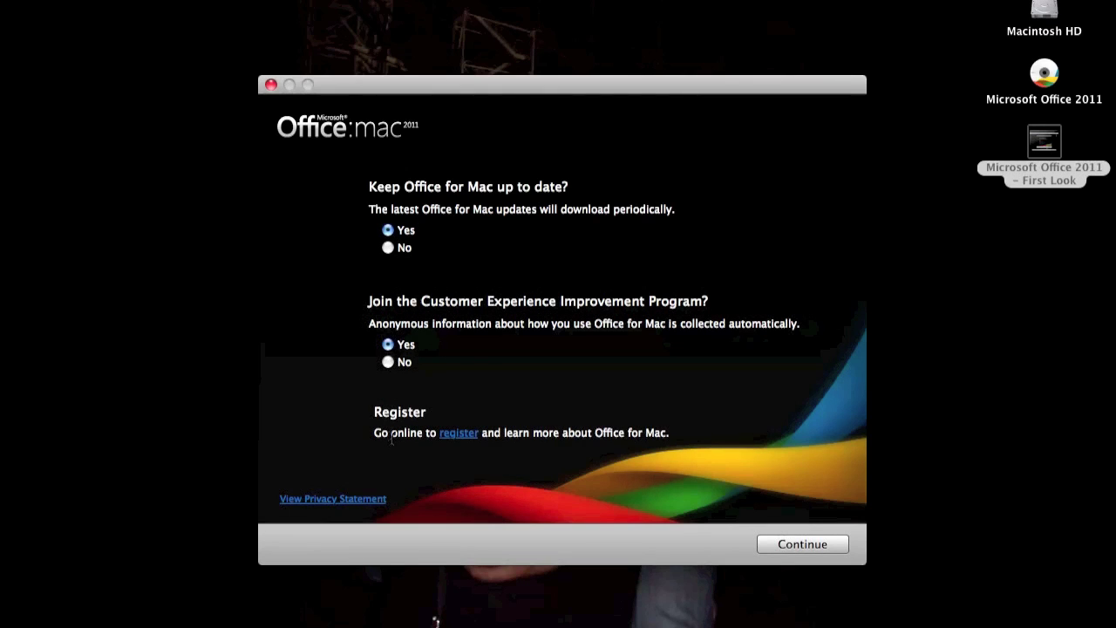
{"action": "left_click", "coordinate": [829, 544]}
{"action": "left_click", "coordinate": [829, 543]}
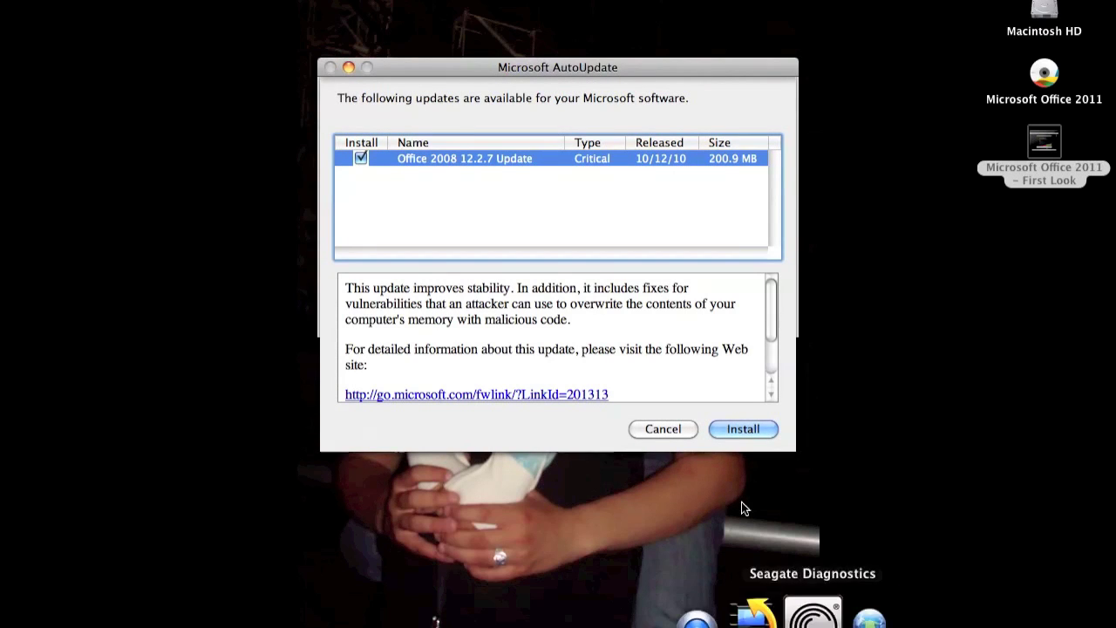
Step: Install the Office 2008 12.2.7 Update from Microsoft AutoUpdate
{"action": "left_click", "coordinate": [742, 431]}
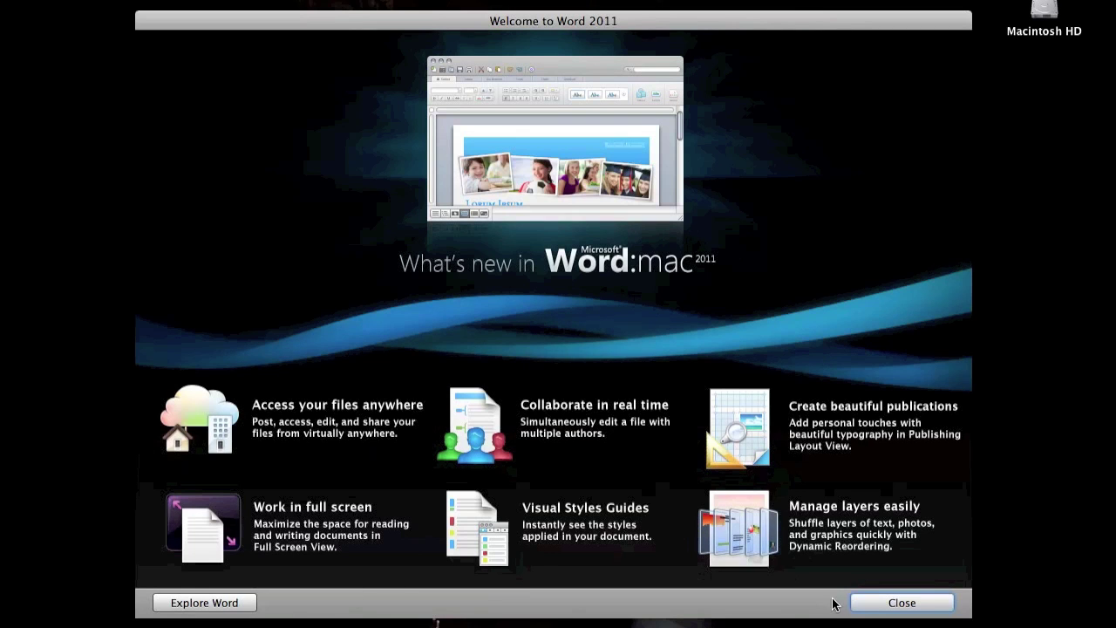
{"action": "left_click", "coordinate": [204, 602]}
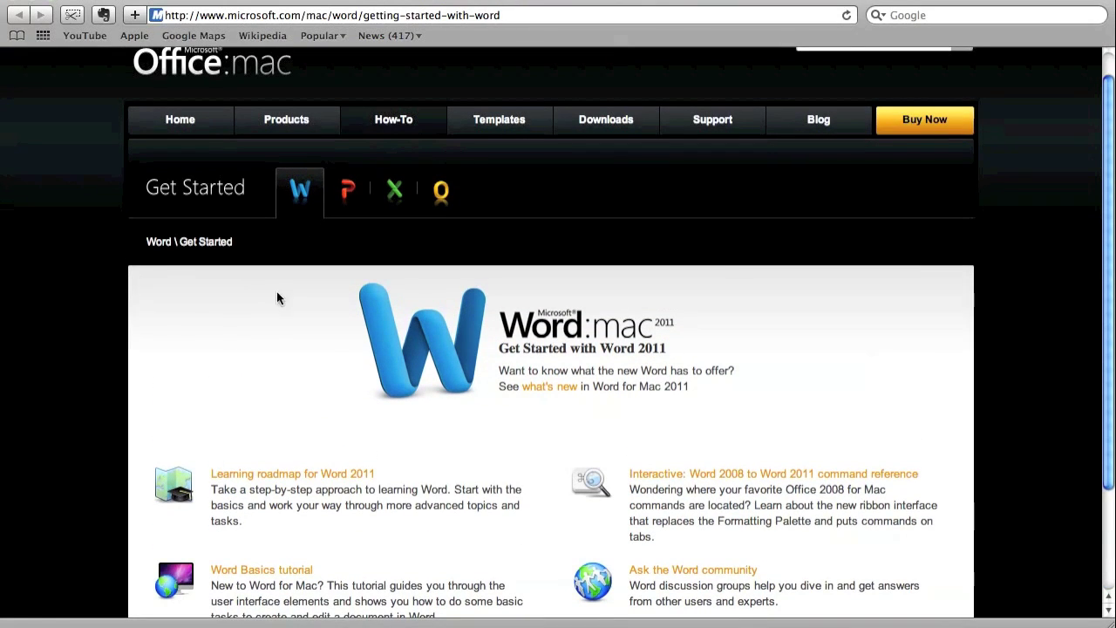
{"action": "left_click", "coordinate": [347, 190]}
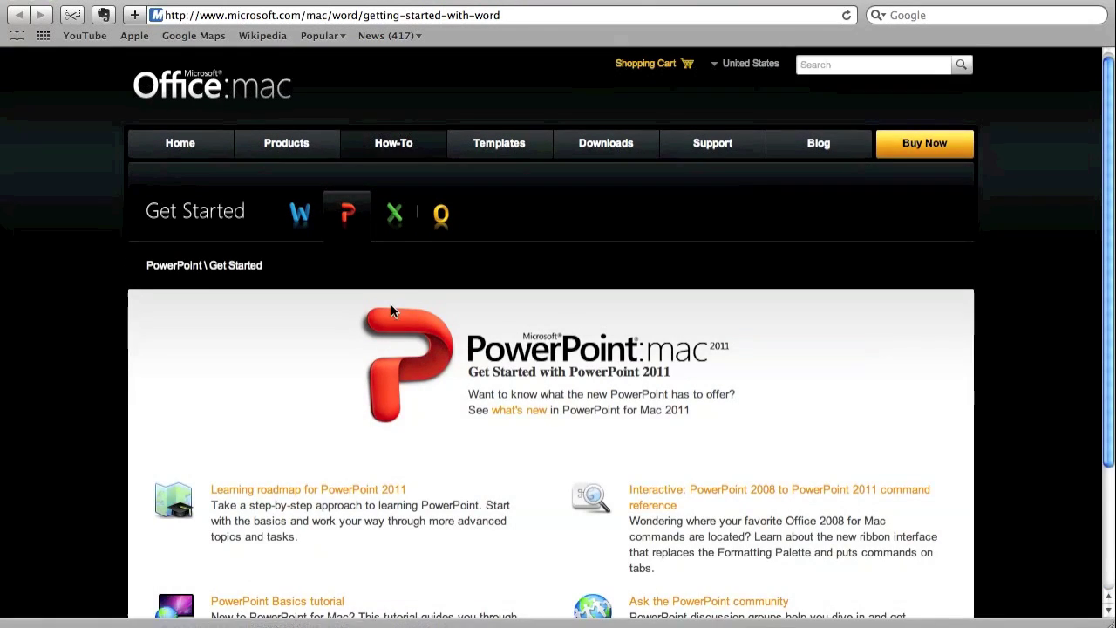
{"action": "scroll", "coordinate": [390, 311], "scroll_direction": "down", "scroll_amount": 3}
{"action": "scroll", "coordinate": [384, 279], "scroll_direction": "up", "scroll_amount": 2}
{"action": "left_click", "coordinate": [404, 176]}
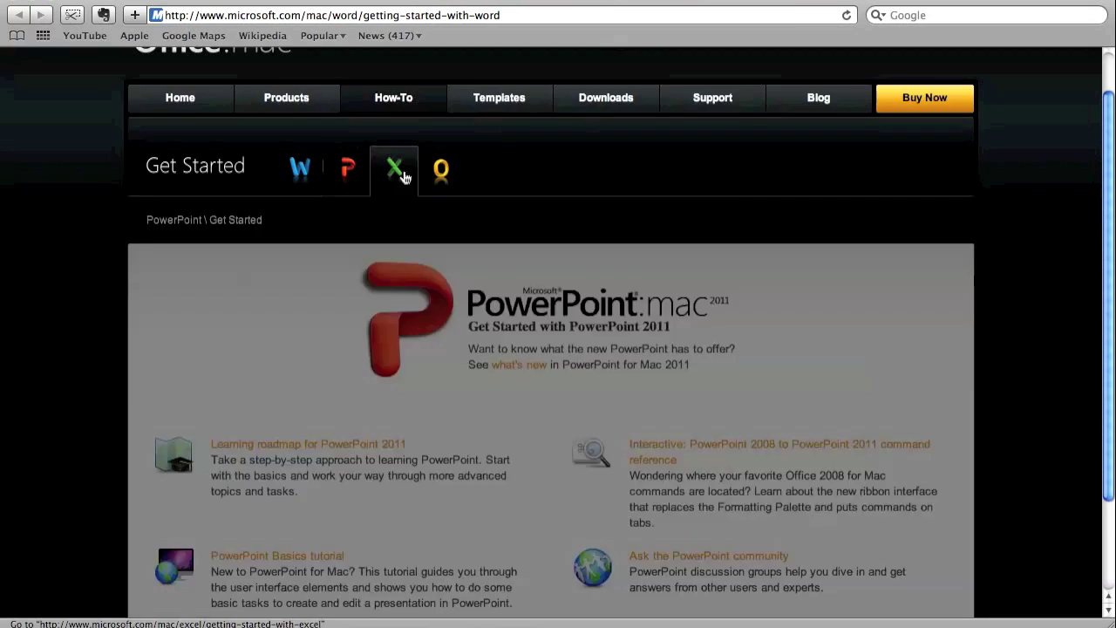
{"action": "scroll", "coordinate": [409, 365], "scroll_direction": "down", "scroll_amount": 3}
{"action": "scroll", "coordinate": [410, 369], "scroll_direction": "up", "scroll_amount": 2}
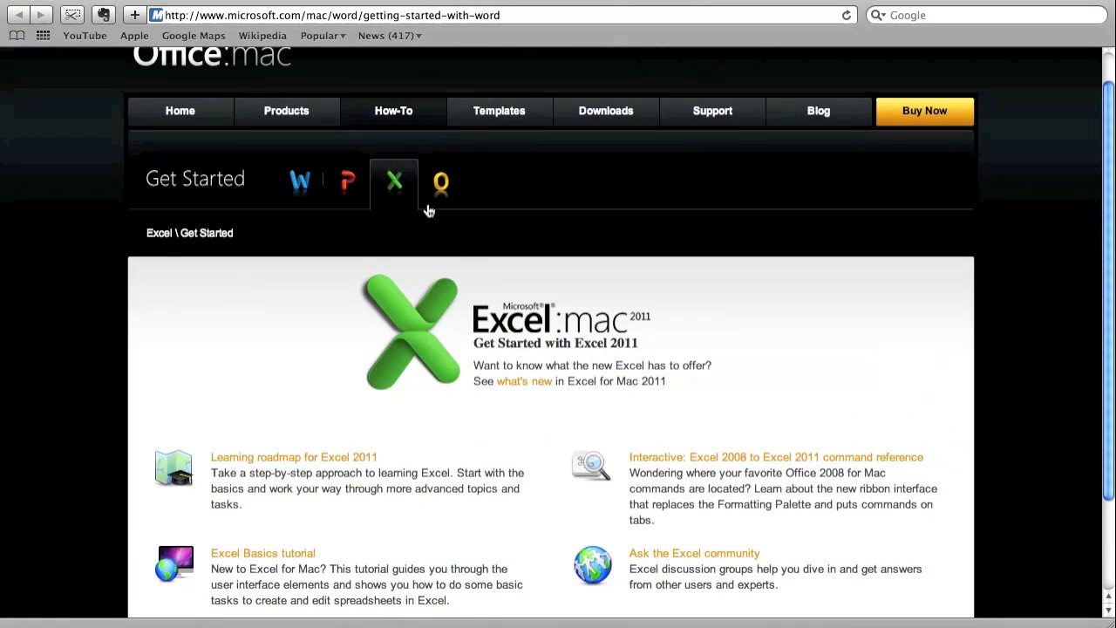
{"action": "left_click", "coordinate": [438, 188]}
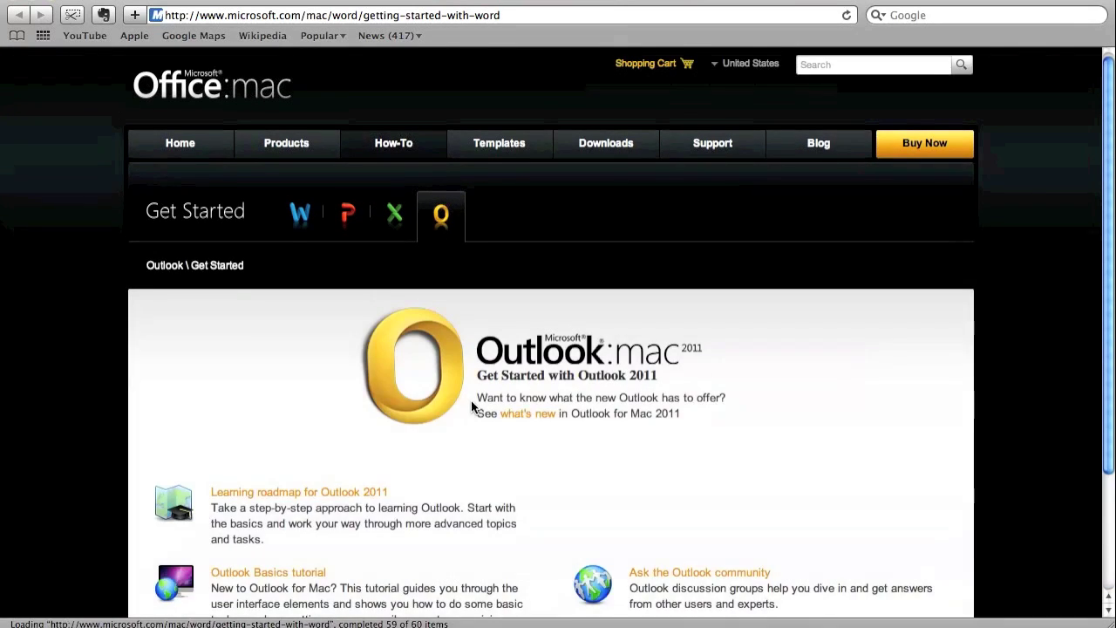
{"action": "scroll", "coordinate": [473, 406], "scroll_direction": "down", "scroll_amount": 4}
{"action": "scroll", "coordinate": [473, 406], "scroll_direction": "up", "scroll_amount": 2}
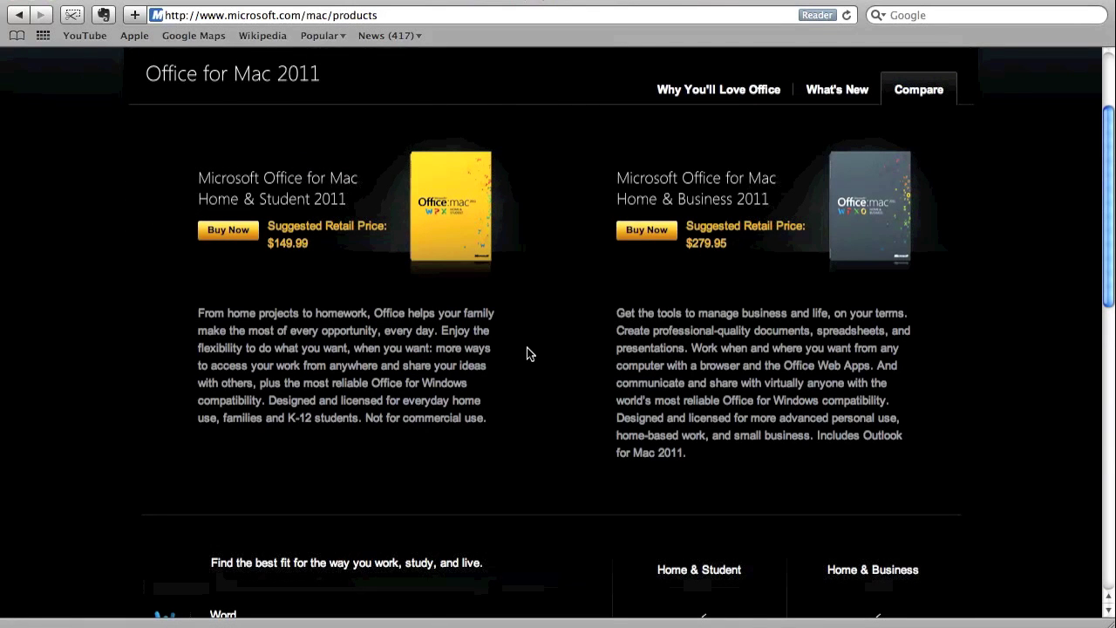
{"action": "scroll", "coordinate": [529, 353], "scroll_direction": "down", "scroll_amount": 2}
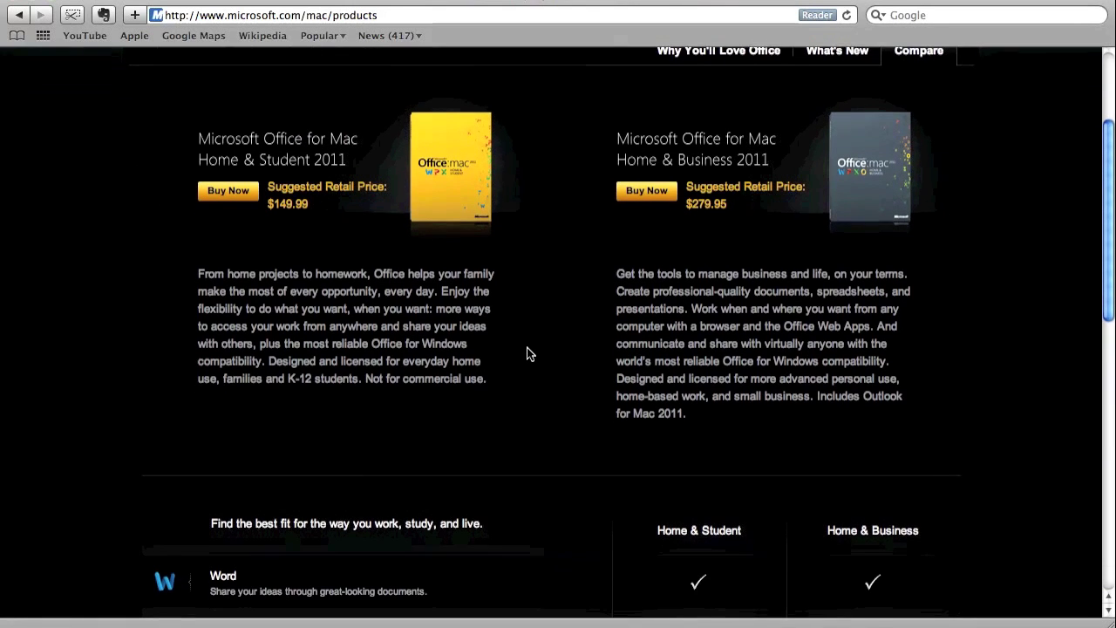
{"action": "scroll", "coordinate": [529, 353], "scroll_direction": "down", "scroll_amount": 10}
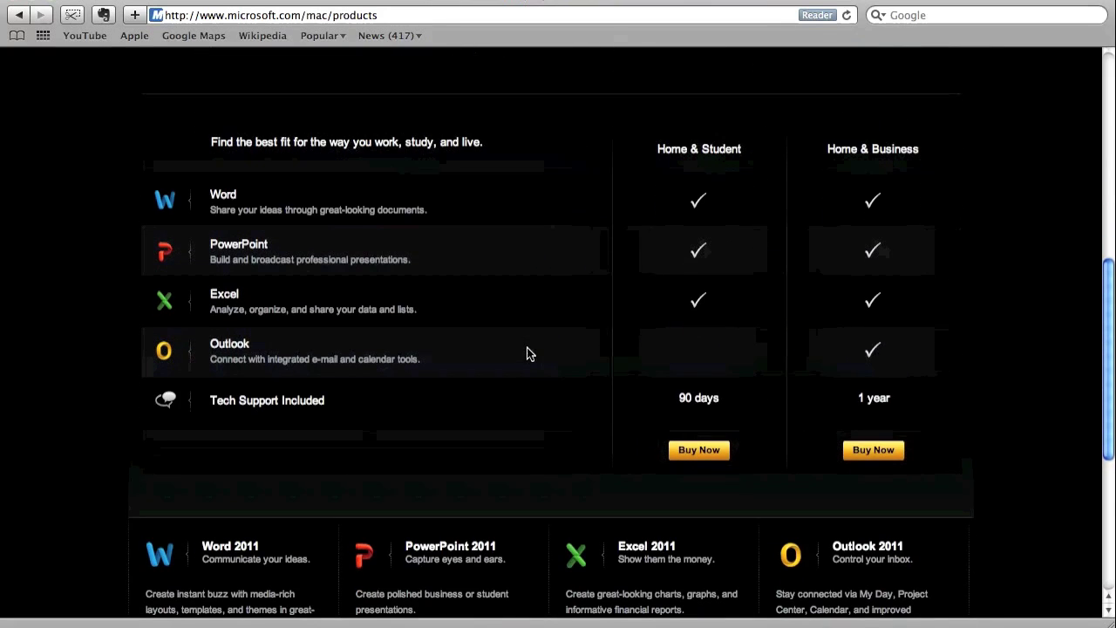
{"action": "scroll", "coordinate": [527, 353], "scroll_direction": "down", "scroll_amount": 1}
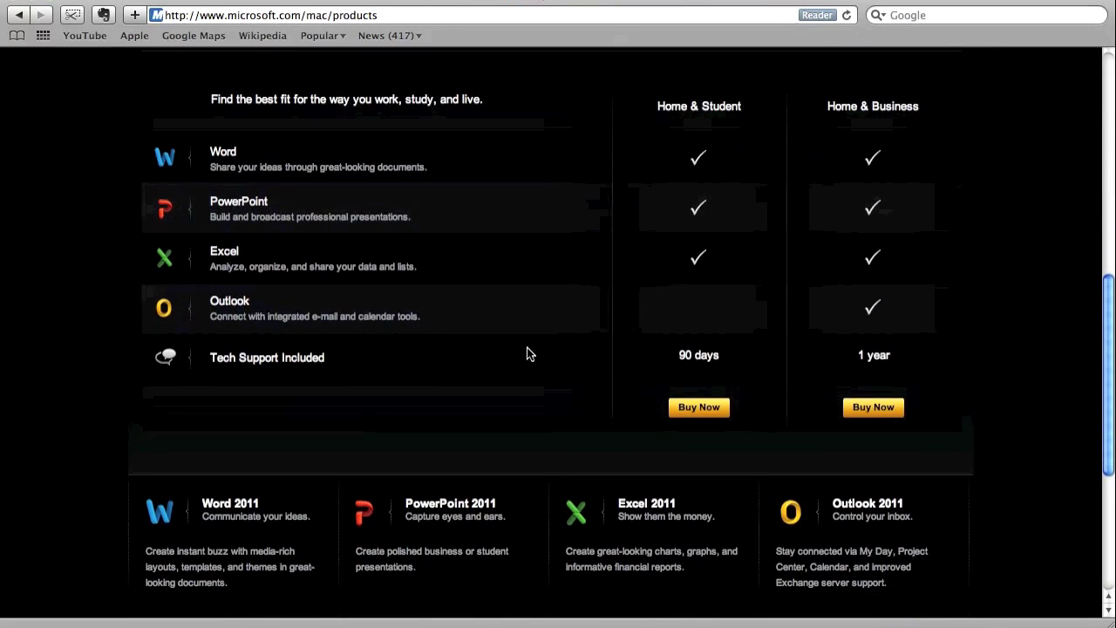
{"action": "scroll", "coordinate": [526, 353], "scroll_direction": "down", "scroll_amount": 1}
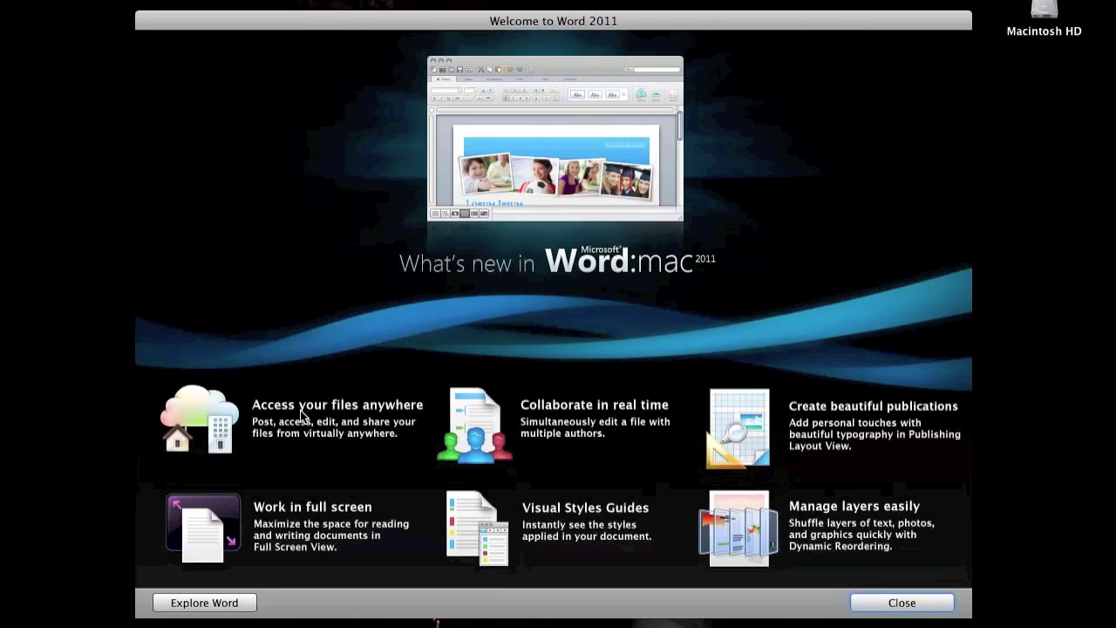
Step: Create a blank Word Document from the gallery, narrow its window, and close the Styles toolbox
{"action": "left_click", "coordinate": [852, 608]}
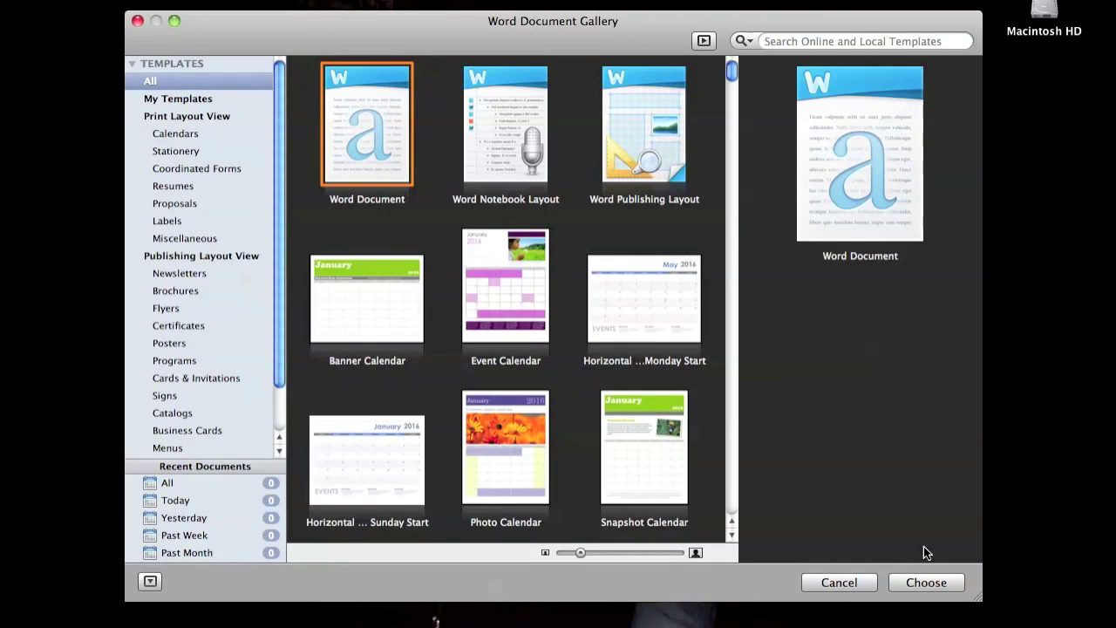
{"action": "left_click", "coordinate": [926, 582]}
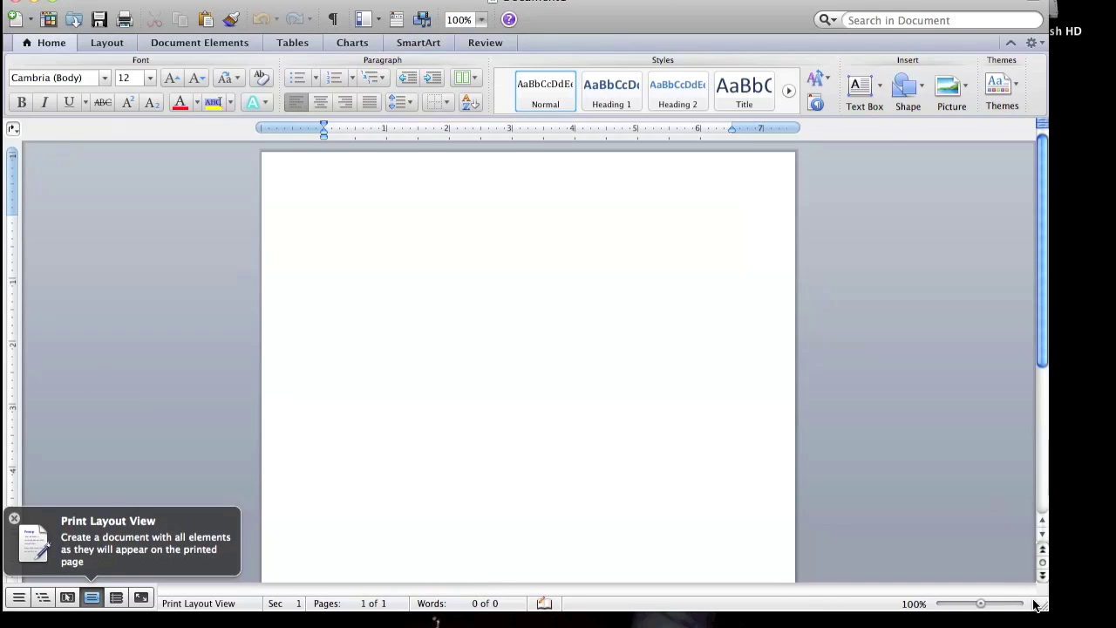
{"action": "left_click_drag", "start_coordinate": [1037, 611], "coordinate": [909, 624]}
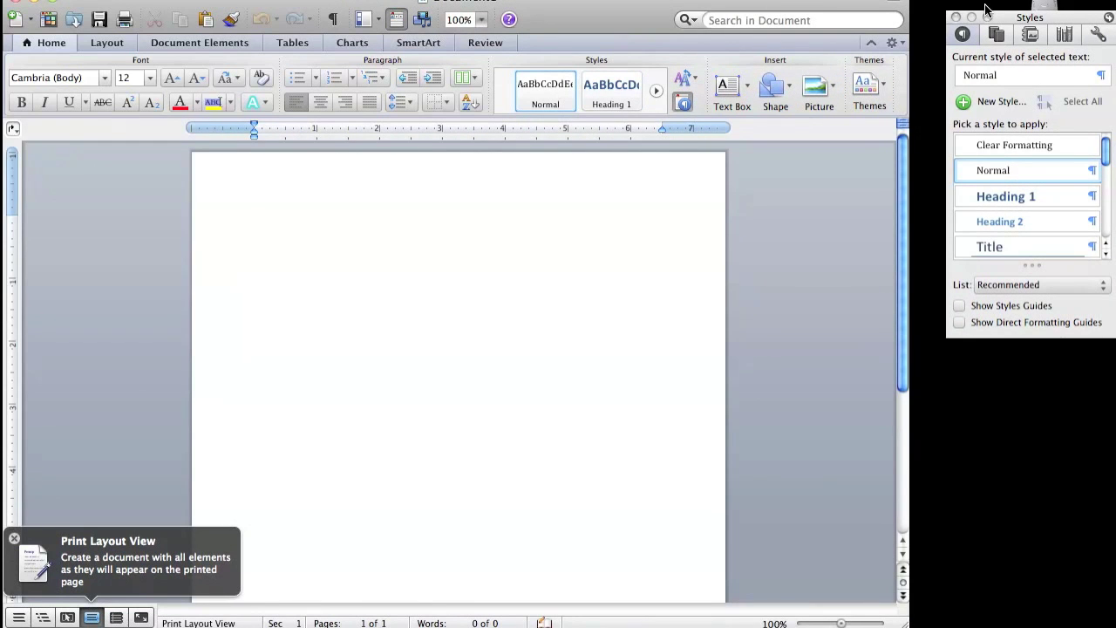
{"action": "left_click_drag", "start_coordinate": [1013, 20], "coordinate": [974, 0]}
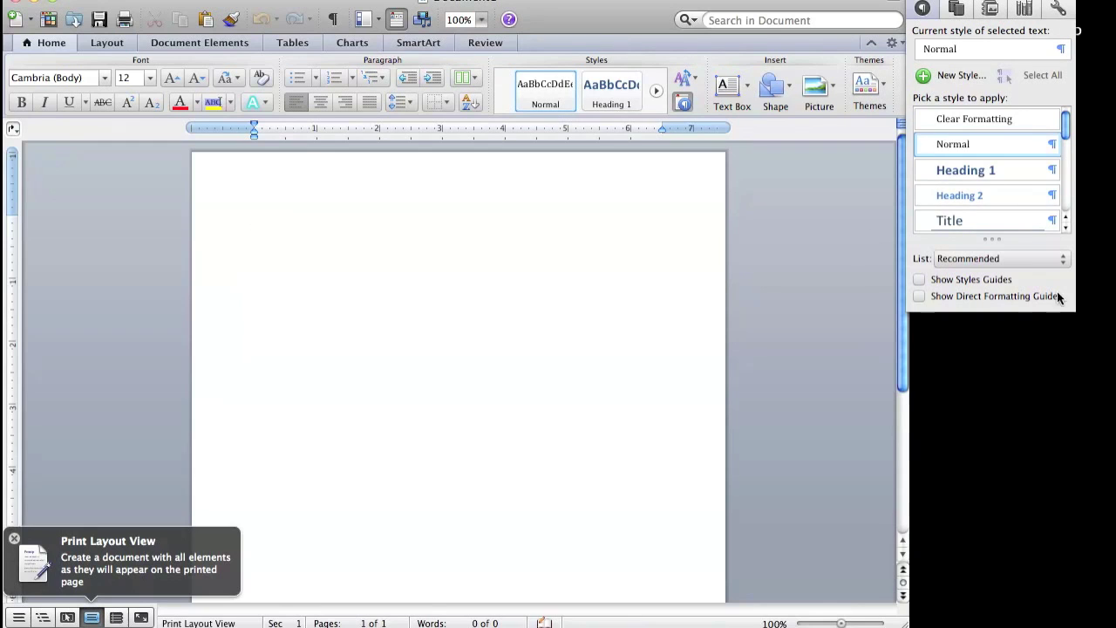
{"action": "left_click", "coordinate": [920, 3]}
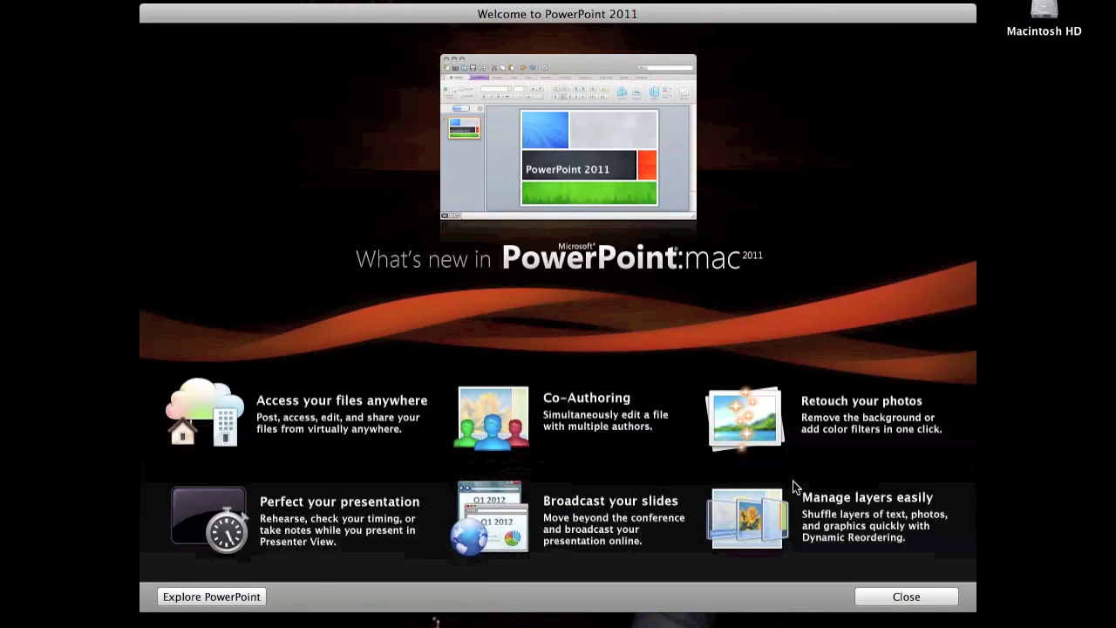
Step: Create a presentation with the Kilter theme and float the Custom Animation toolbox as its own window
{"action": "key", "text": "Escape"}
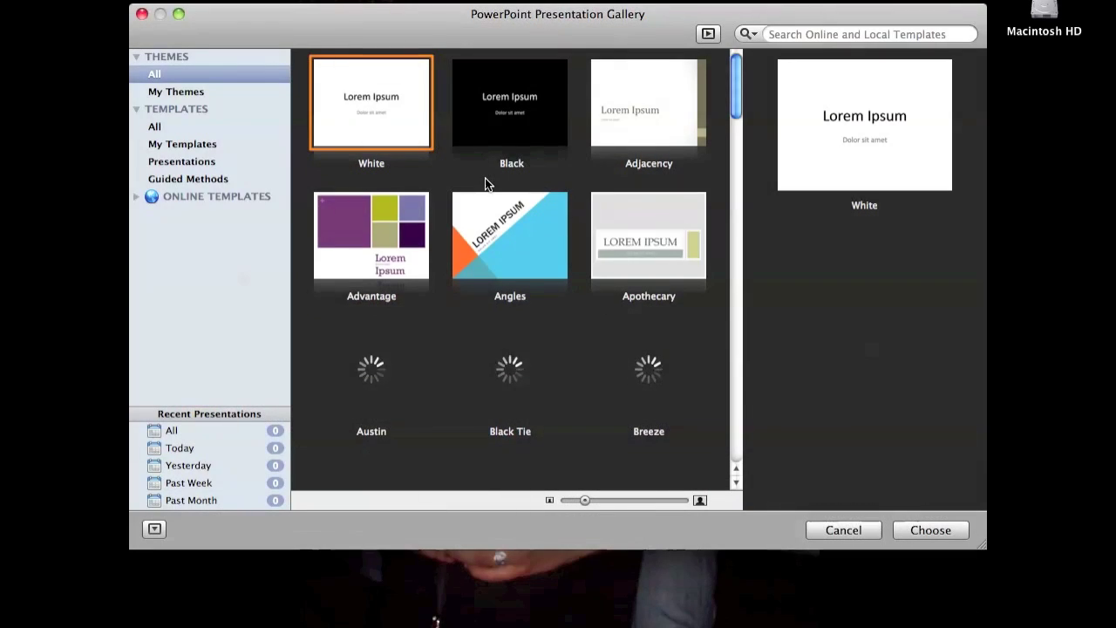
{"action": "scroll", "coordinate": [484, 184], "scroll_direction": "down", "scroll_amount": 5}
{"action": "scroll", "coordinate": [484, 184], "scroll_direction": "down", "scroll_amount": 10}
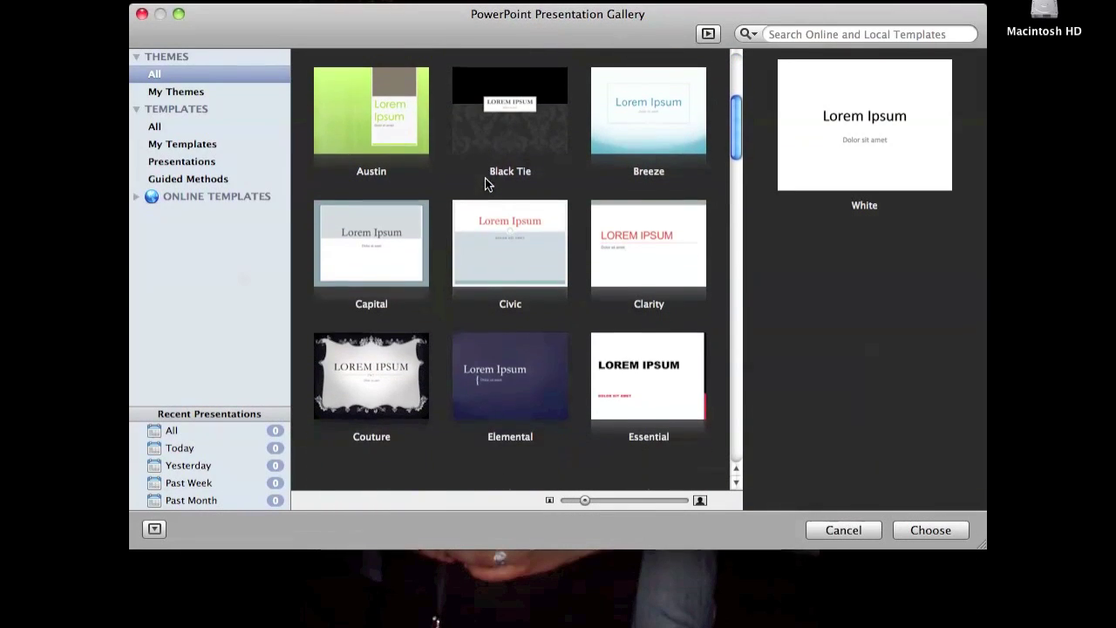
{"action": "left_click", "coordinate": [502, 169]}
{"action": "left_click", "coordinate": [931, 530]}
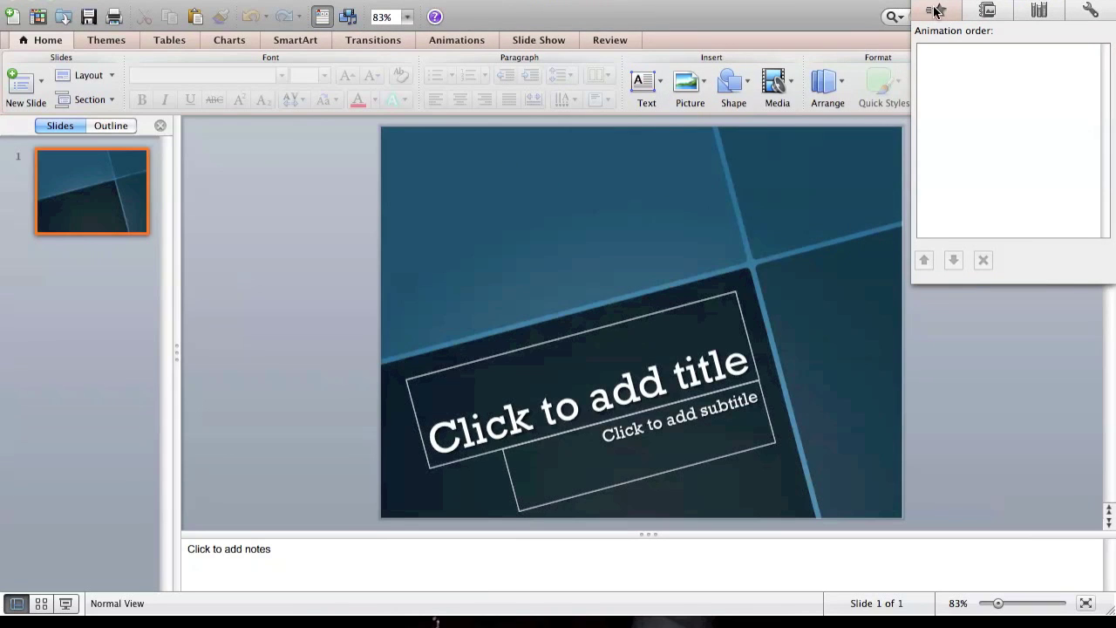
{"action": "left_click_drag", "start_coordinate": [978, 7], "coordinate": [523, 171]}
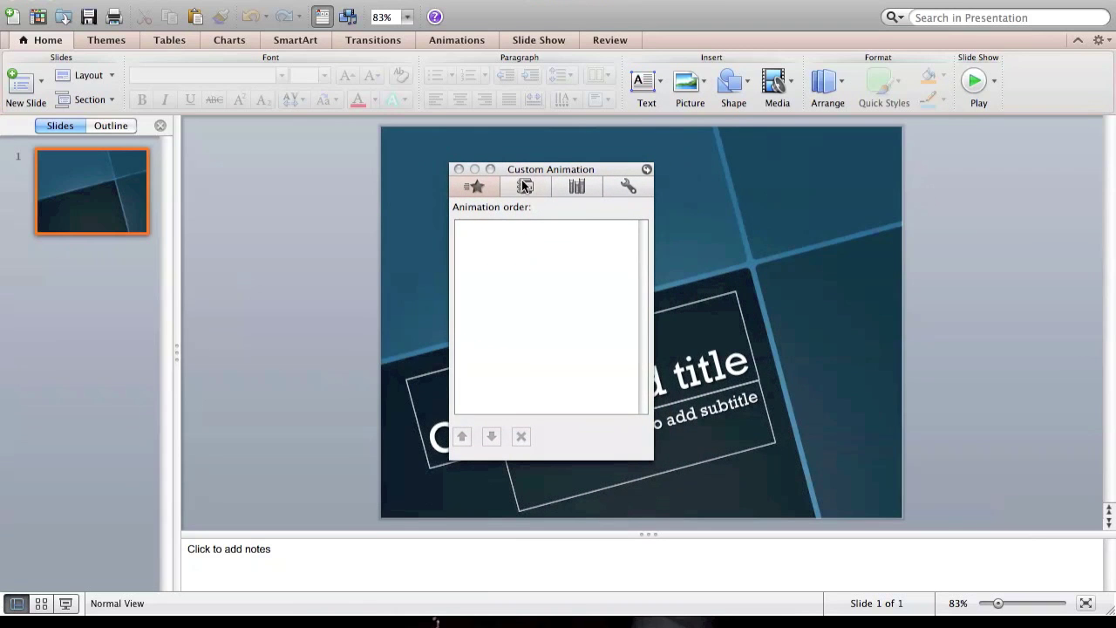
{"action": "left_click", "coordinate": [523, 186]}
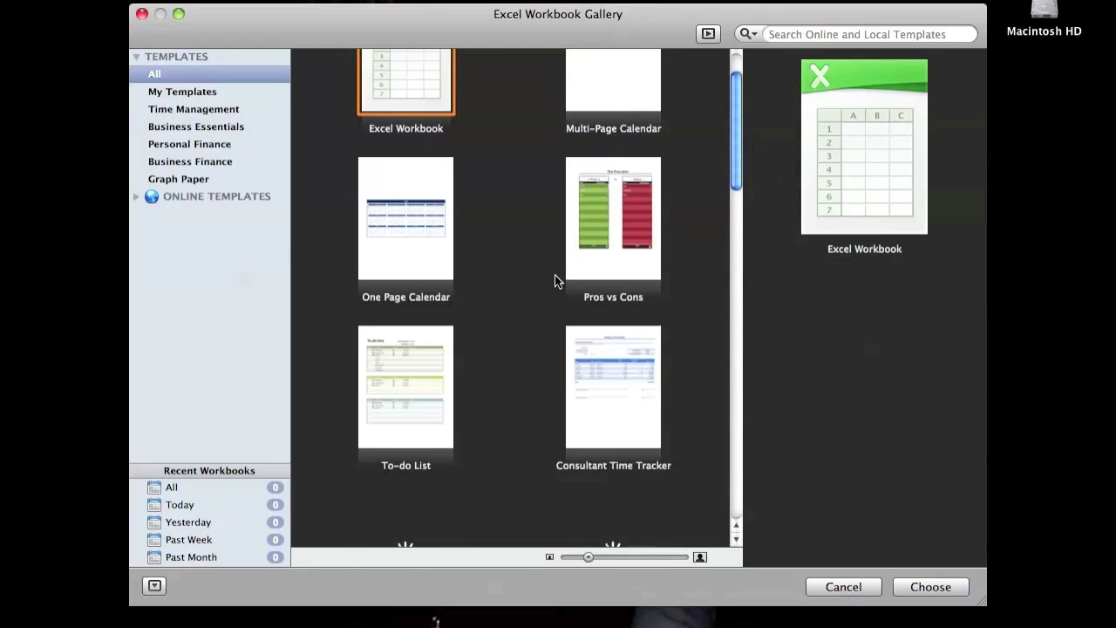
Step: Open the Toolbox on the new Excel workbook and view its Scrapbook and Reference Tools tabs
{"action": "scroll", "coordinate": [555, 278], "scroll_direction": "down", "scroll_amount": 5}
{"action": "scroll", "coordinate": [555, 277], "scroll_direction": "down", "scroll_amount": 7}
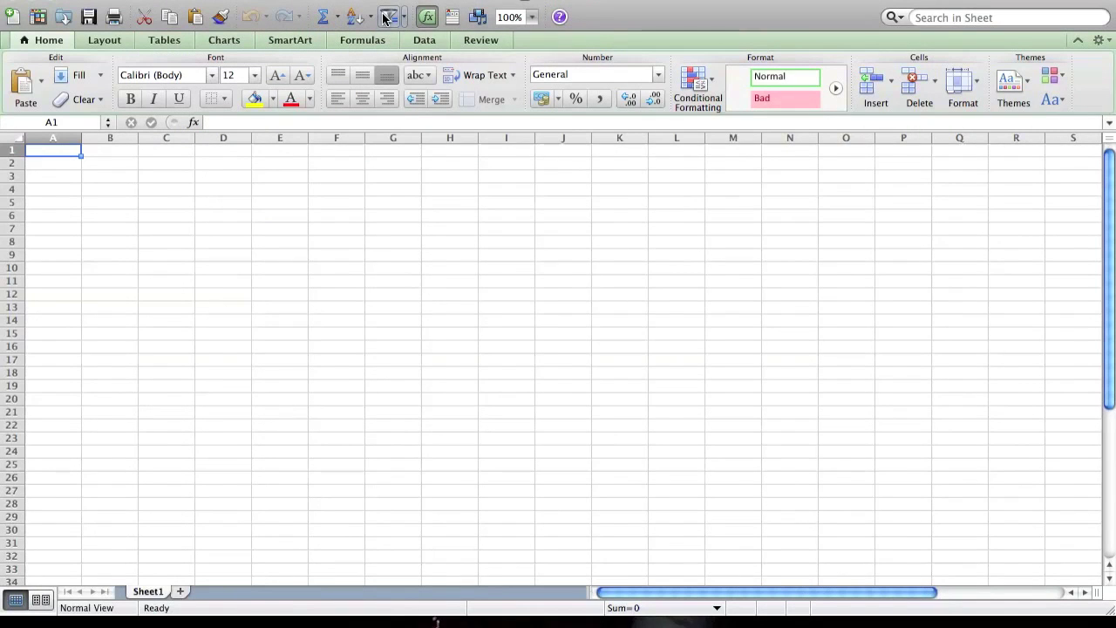
{"action": "left_click", "coordinate": [459, 18]}
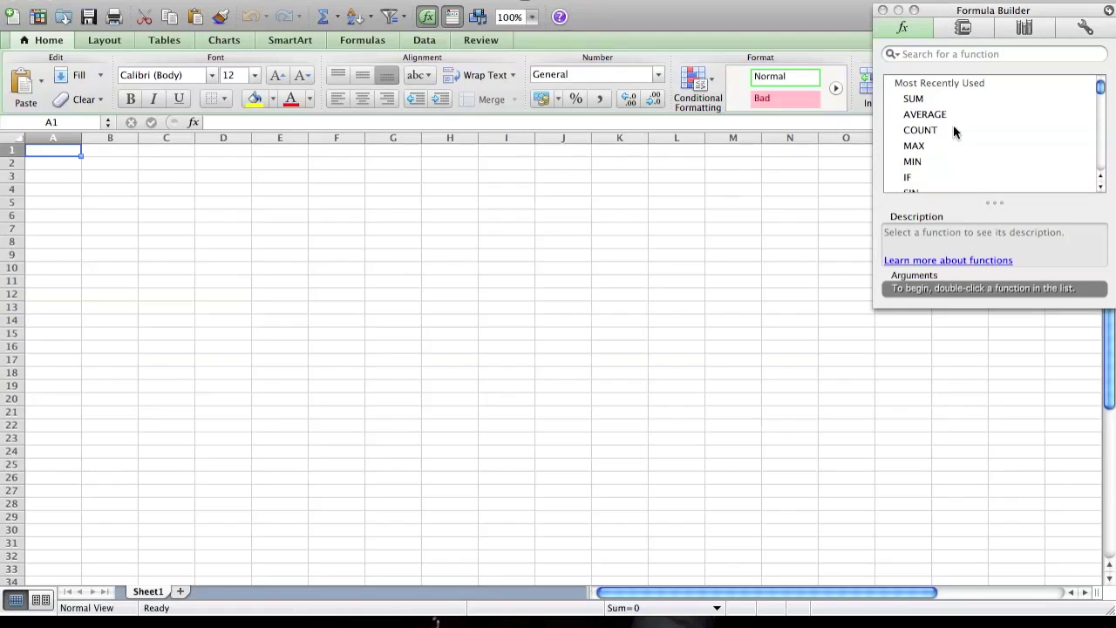
{"action": "left_click", "coordinate": [964, 29]}
{"action": "left_click", "coordinate": [1025, 29]}
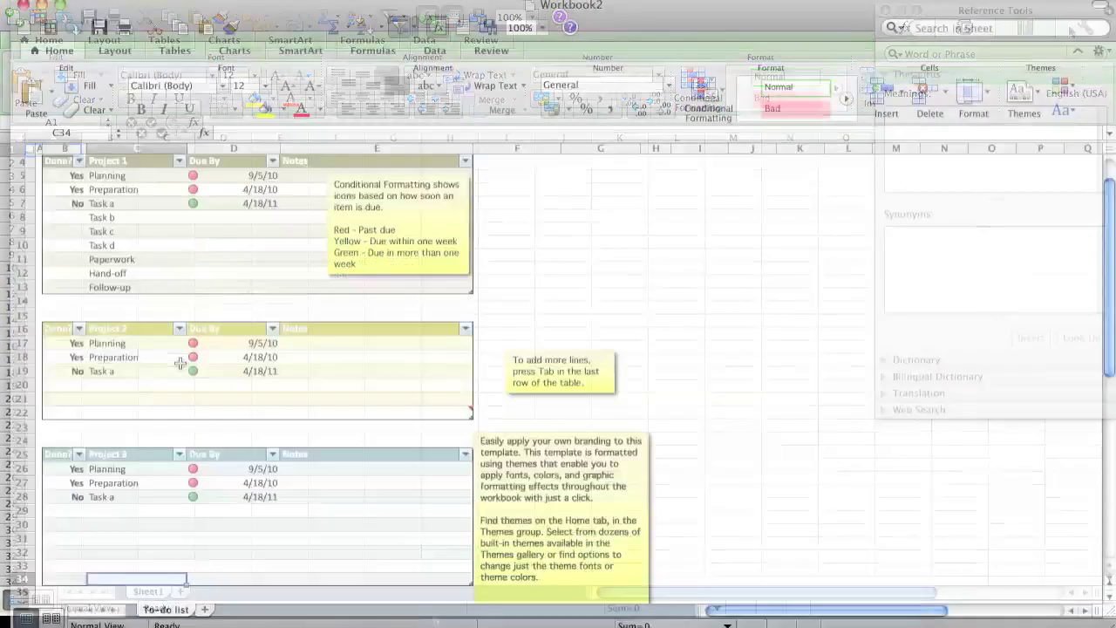
{"action": "scroll", "coordinate": [180, 363], "scroll_direction": "down", "scroll_amount": 3}
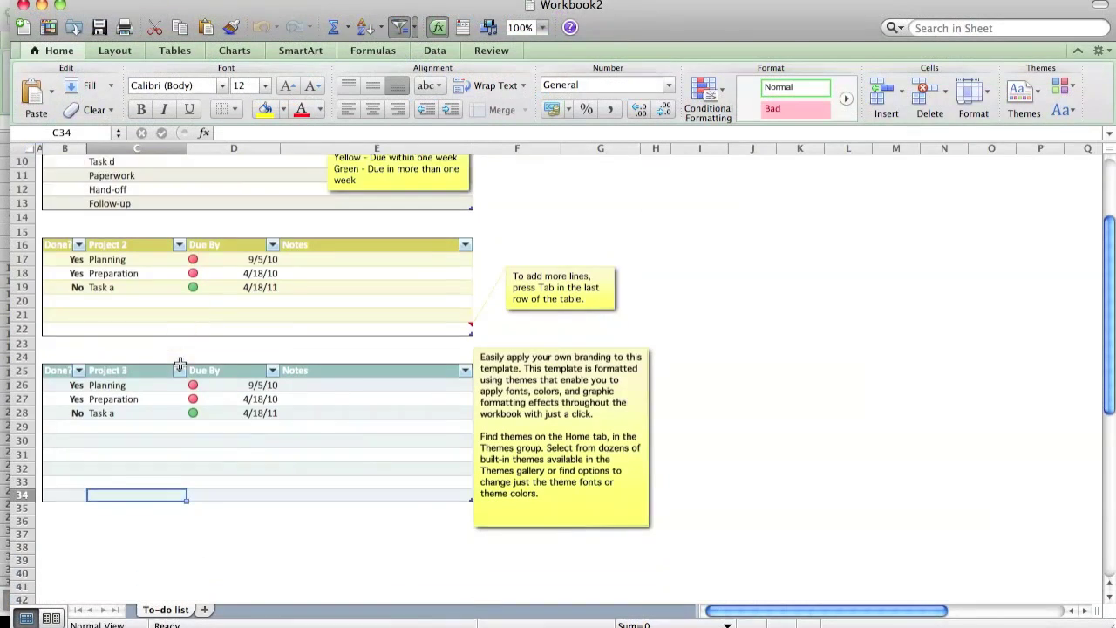
{"action": "scroll", "coordinate": [180, 362], "scroll_direction": "up", "scroll_amount": 4}
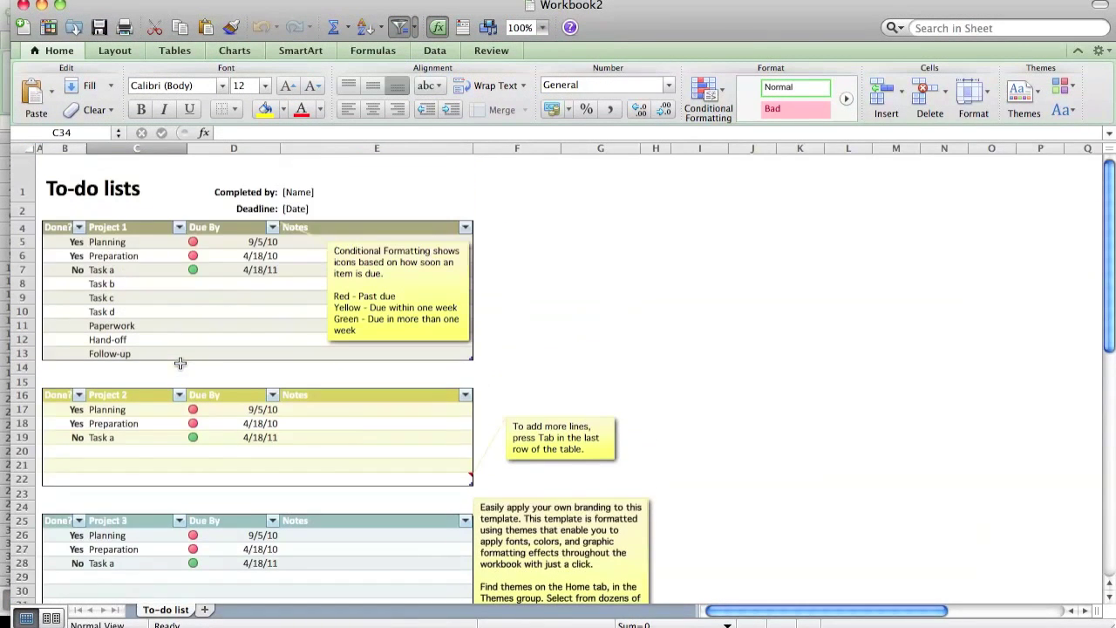
{"action": "scroll", "coordinate": [179, 362], "scroll_direction": "right", "scroll_amount": 1}
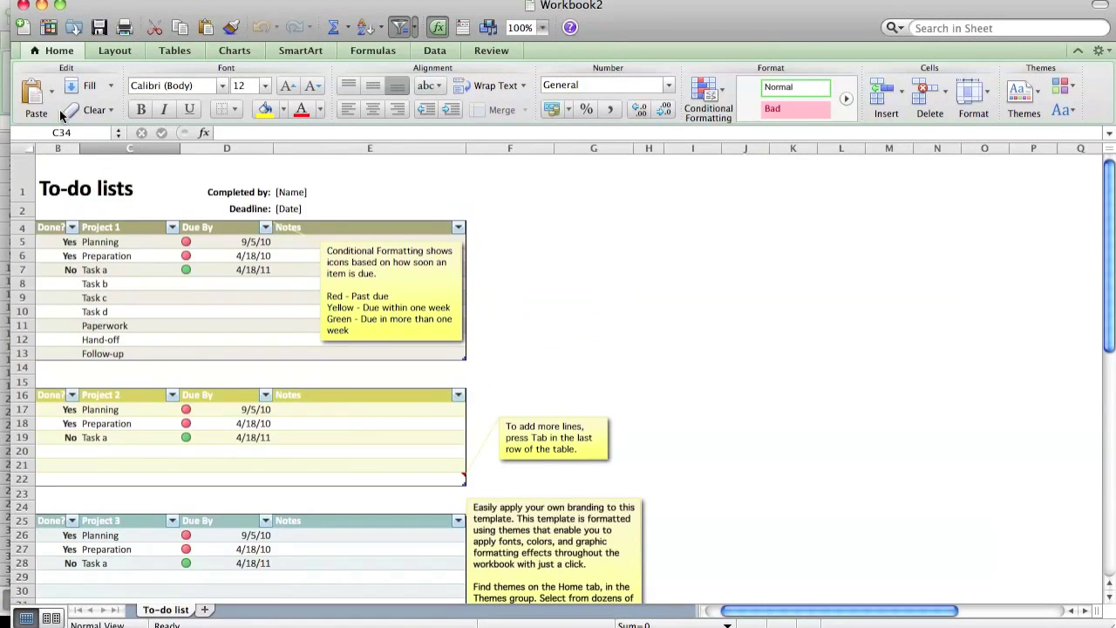